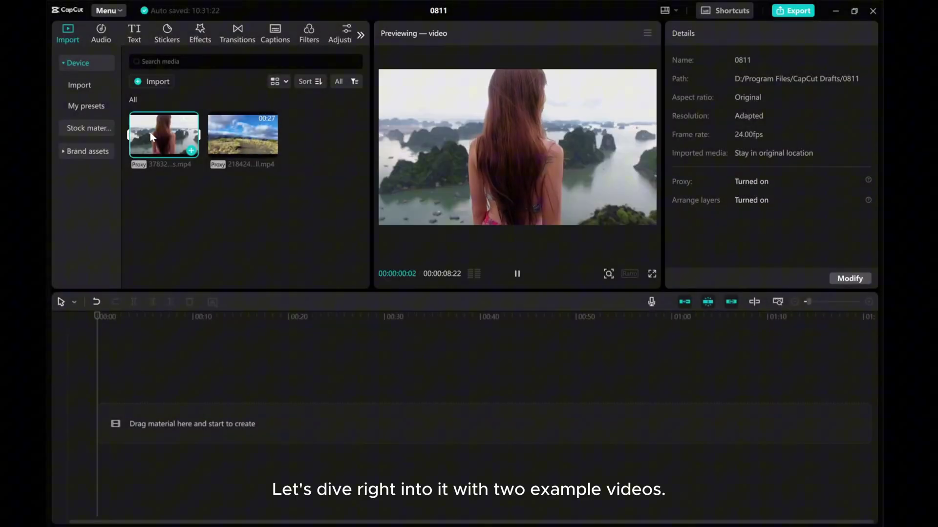
Preview the hillside clip, then add the woman-at-the-bay clip to the empty timeline
left_click(230, 143)
mouse_move(243, 134)
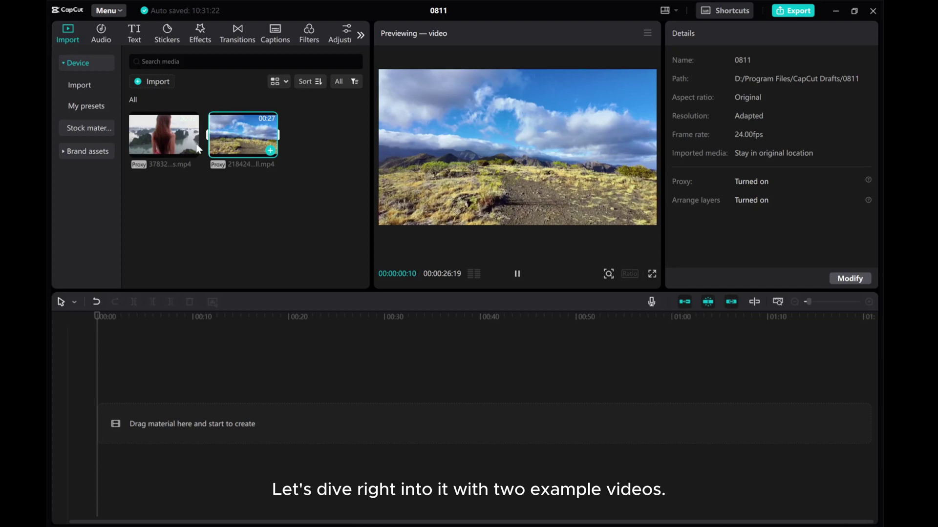
left_click_drag(165, 143, 269, 389)
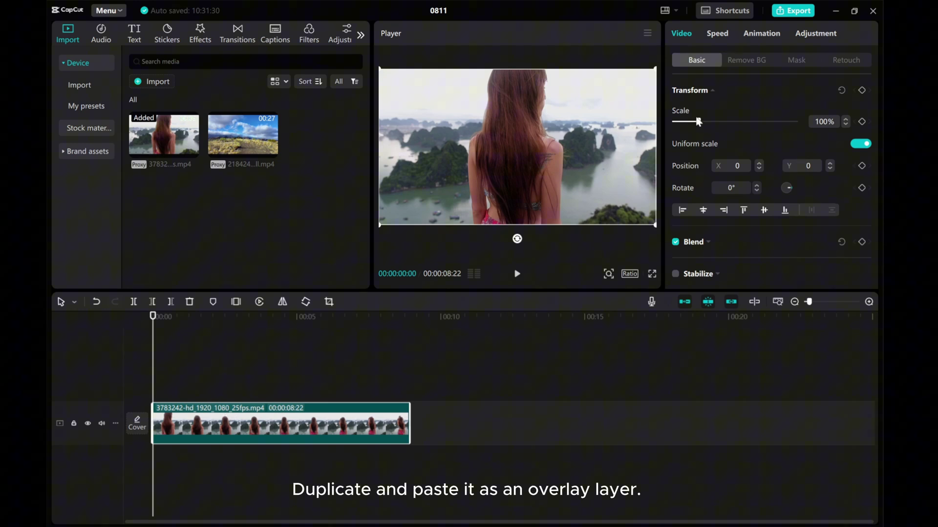
Copy the woman clip on the timeline and bring up the timeline's paste menu
right_click(213, 415)
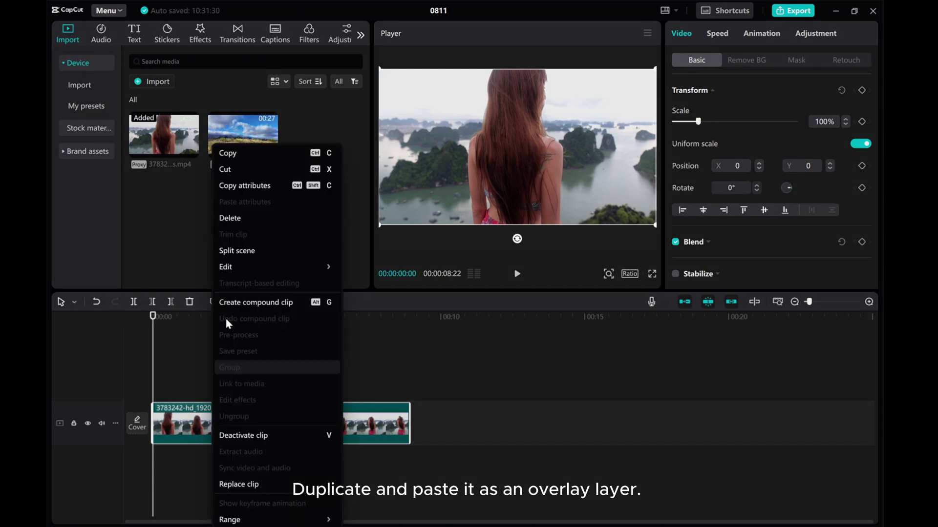
left_click(228, 154)
right_click(160, 385)
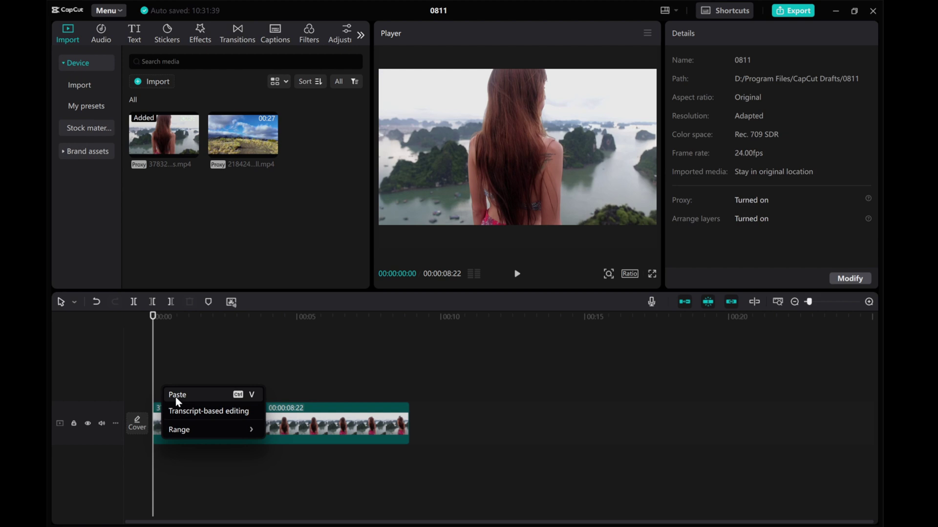
Paste the woman clip copy onto an upper track and enable Remove BG Auto removal
left_click(175, 397)
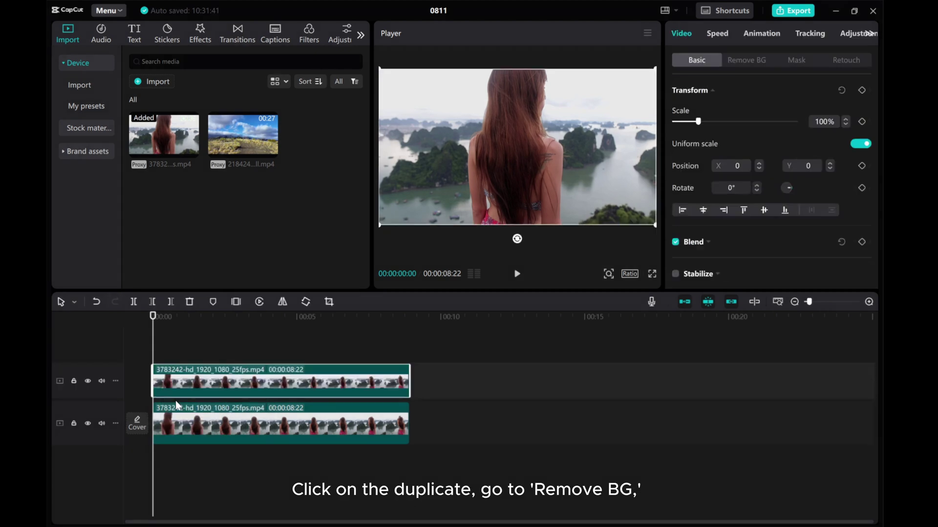
left_click(746, 60)
left_click(675, 90)
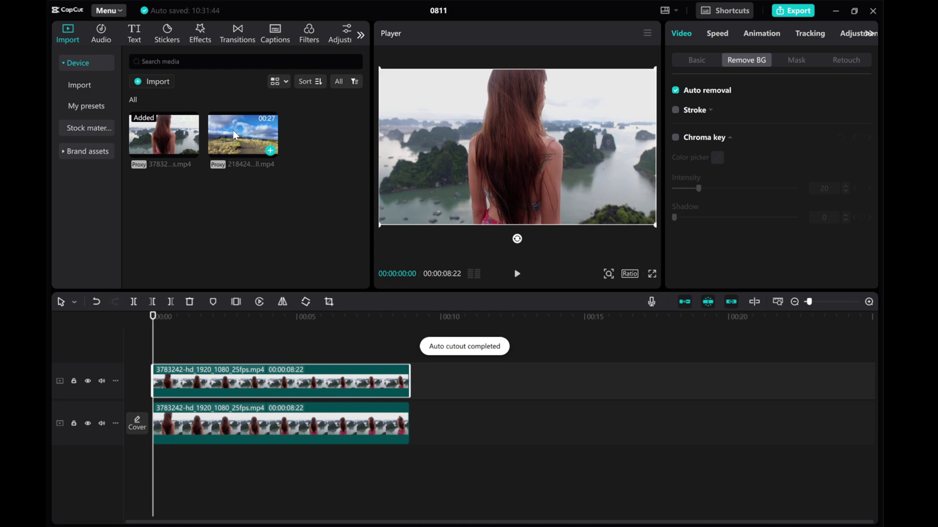
Hide the lower woman track, add 218424_small.mp4 on a middle track, and move the playhead to its start
left_click(87, 423)
left_click_drag(240, 134, 262, 400)
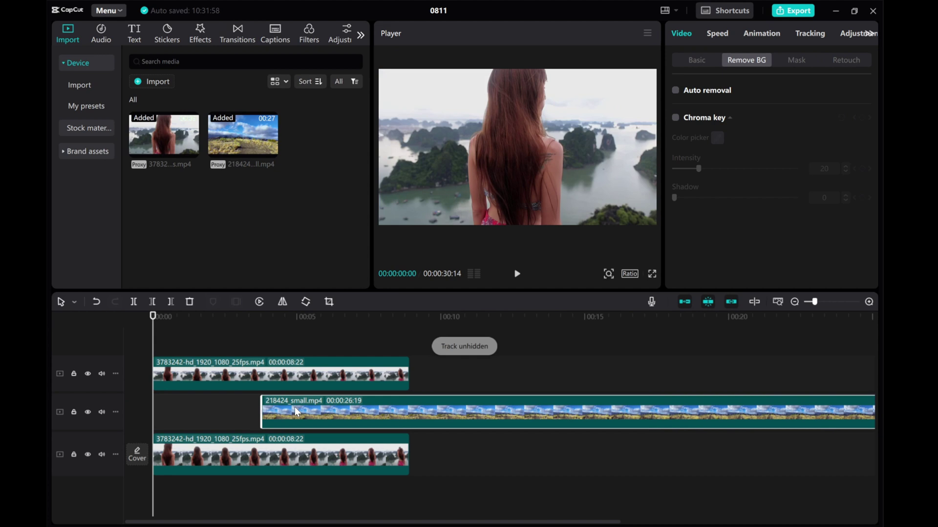
mouse_move(152, 337)
left_mouse_down()
mouse_move(287, 358)
mouse_move(264, 360)
left_mouse_up()
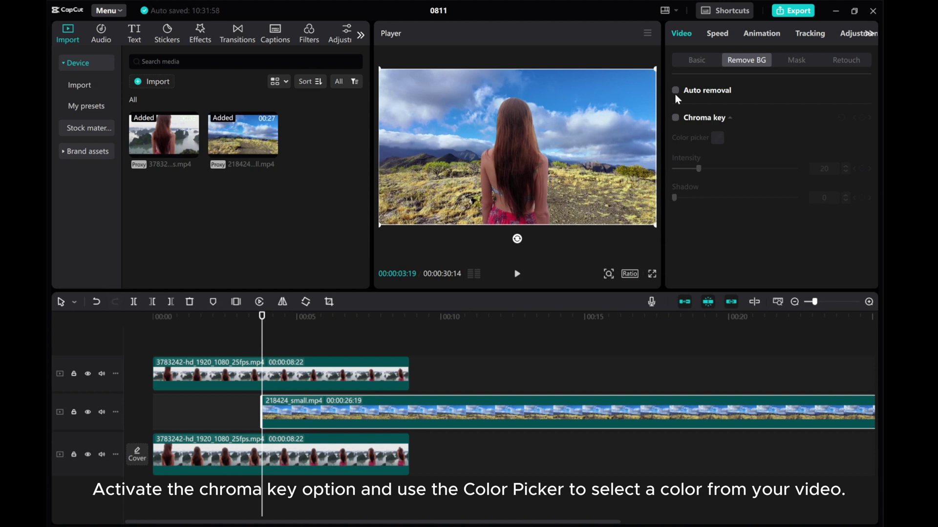
Enable chroma key on the hillside clip, sampling its blue sky as the key colour
left_click(675, 118)
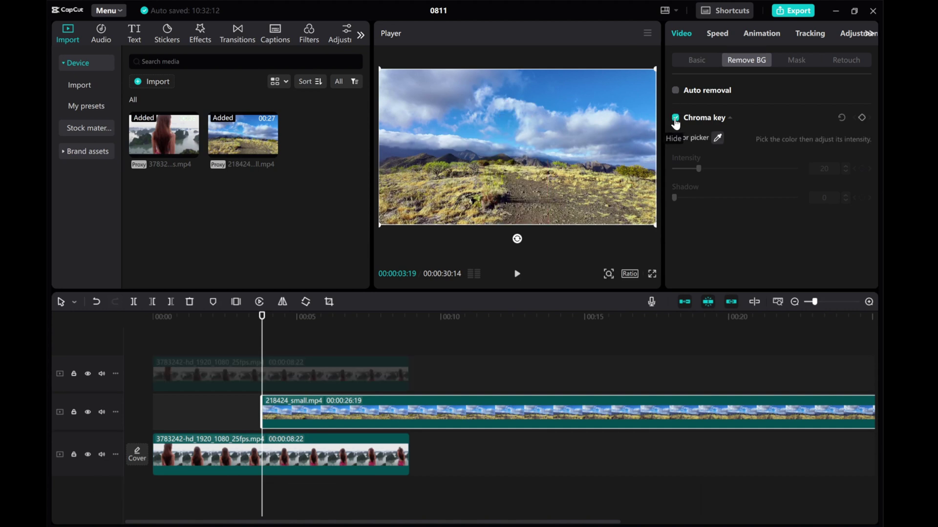
left_click(717, 138)
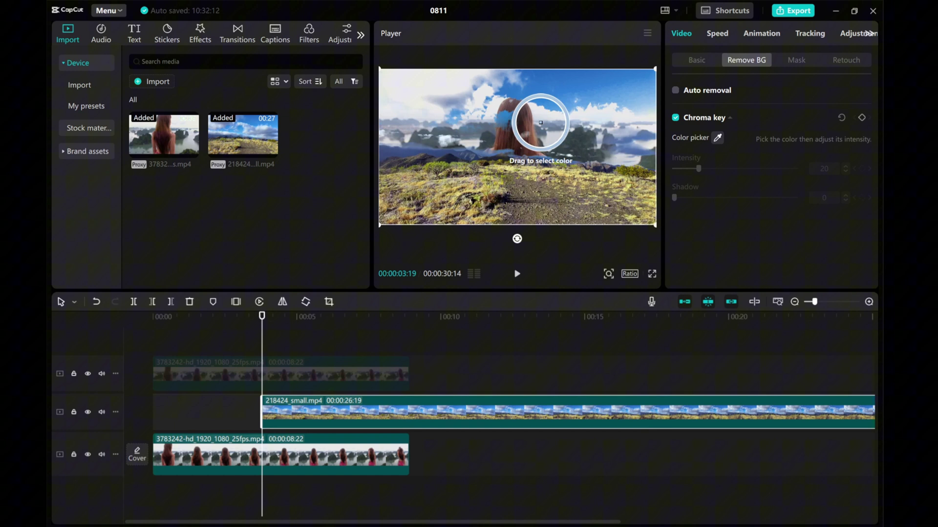
mouse_move(545, 115)
left_mouse_down()
mouse_move(493, 125)
mouse_move(531, 192)
mouse_move(448, 159)
mouse_move(492, 131)
left_mouse_up()
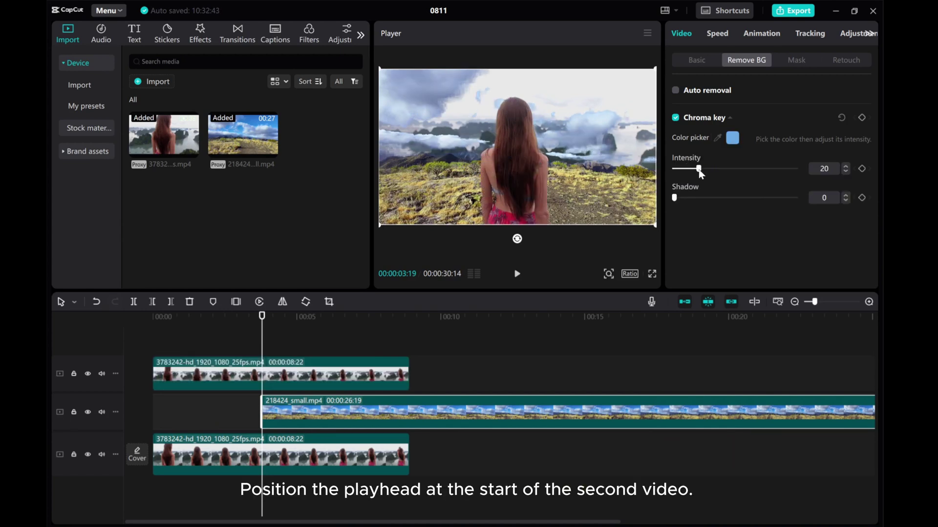
Keyframe chroma key Intensity at 100 at the clip start and 0 at 00:00:05:23
left_click_drag(699, 169, 814, 187)
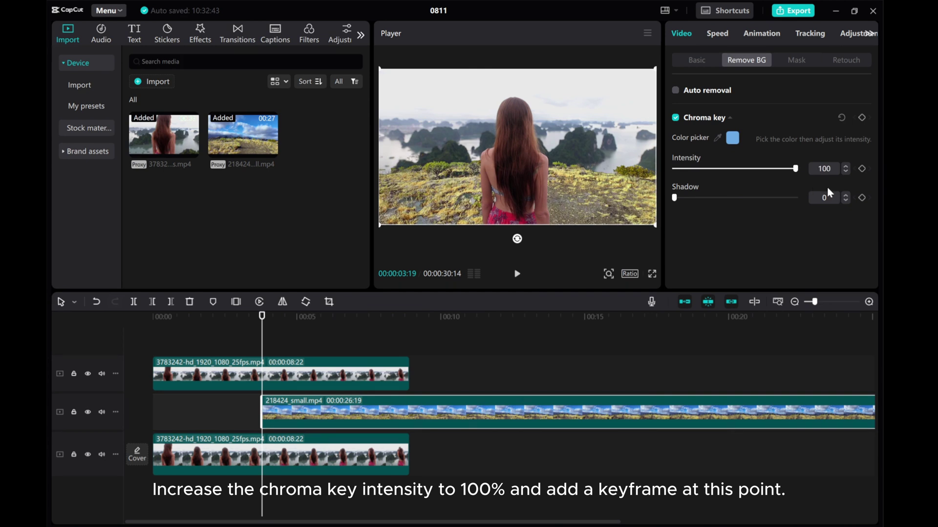
left_click(861, 169)
left_click_drag(263, 353, 328, 364)
key("Right")
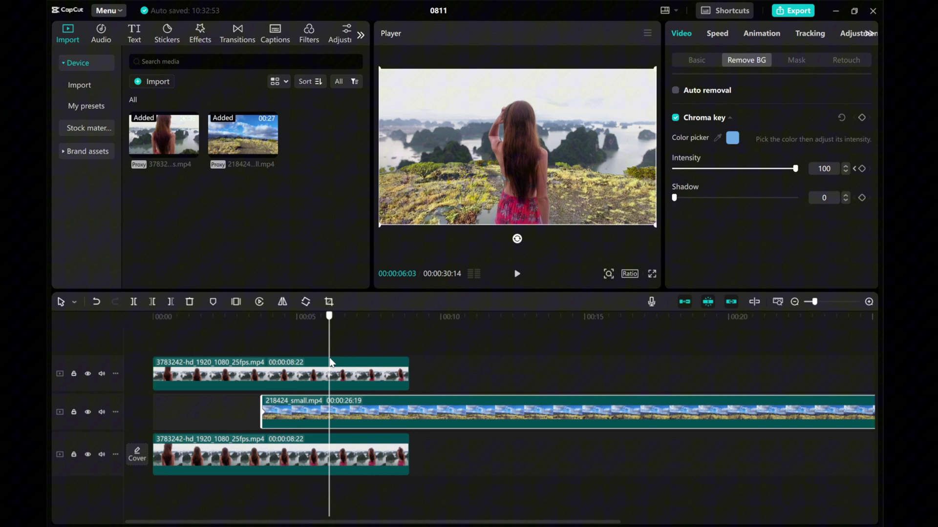
key("Right")
key("Right")
key("Left")
key("Left")
key("Left")
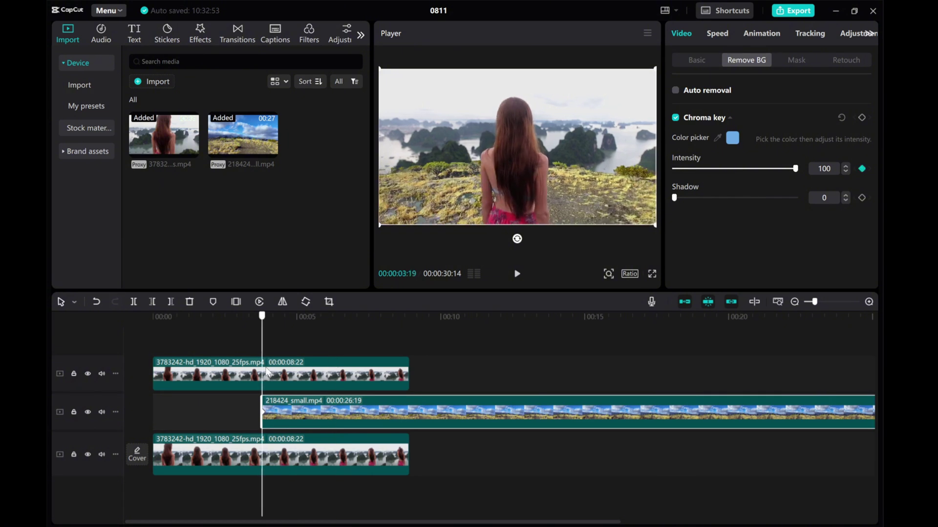
key("Left")
key("Left")
key("Left")
key("Right")
key("Right")
key("Right")
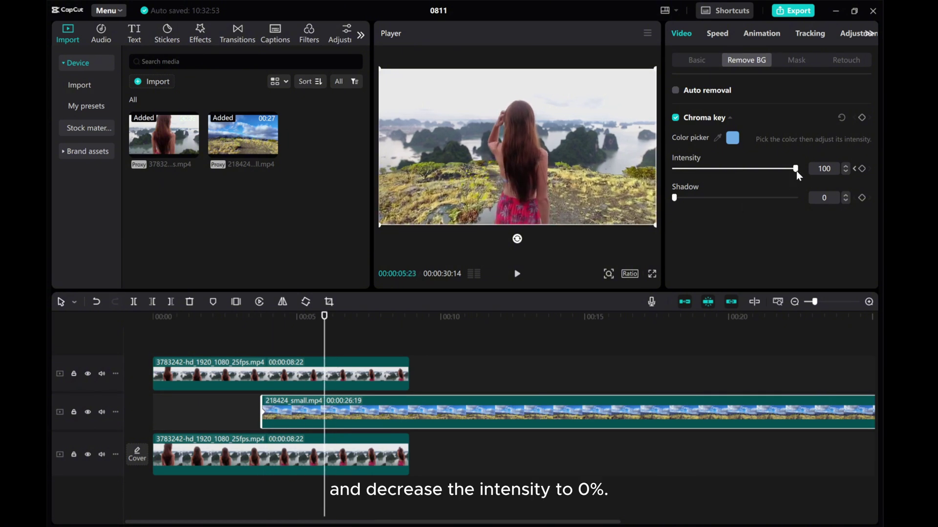
left_click_drag(796, 171, 669, 169)
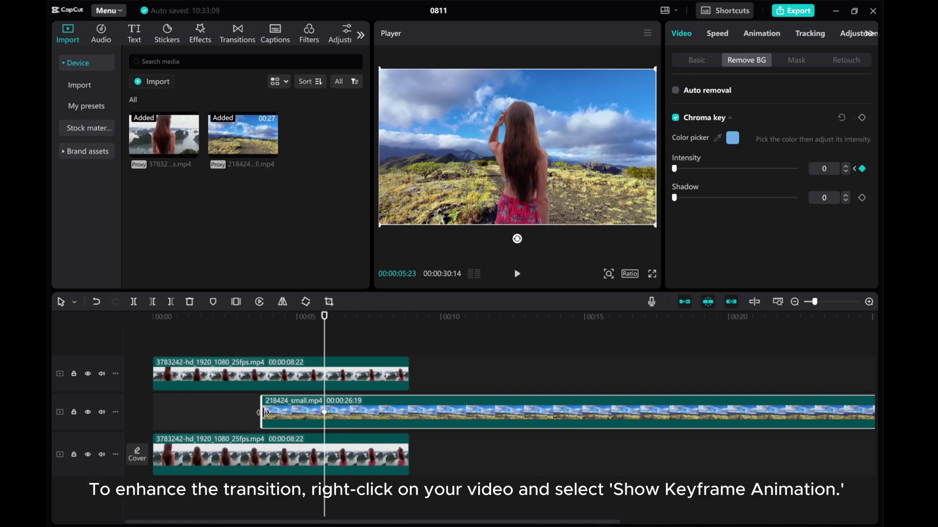
Show the hillside clip's keyframe animation lane and its chroma key Intensity curve
right_click(281, 414)
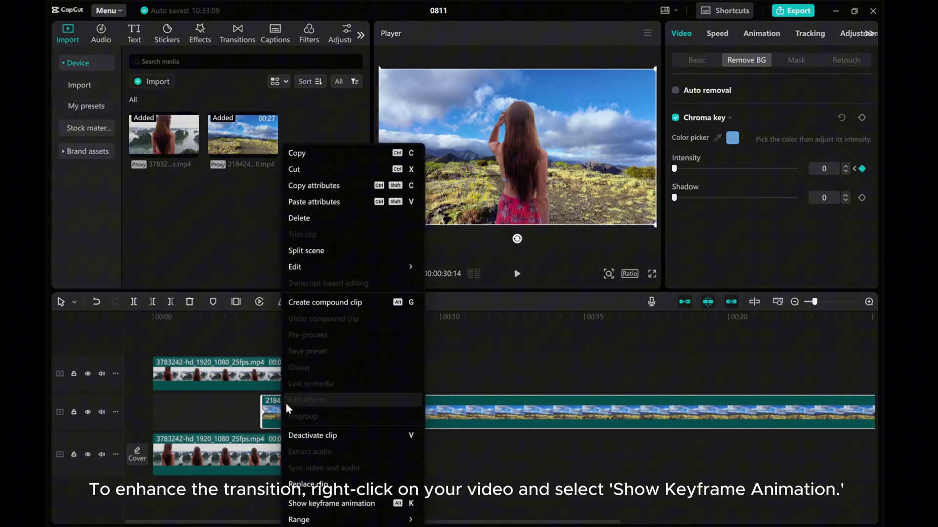
left_click(329, 504)
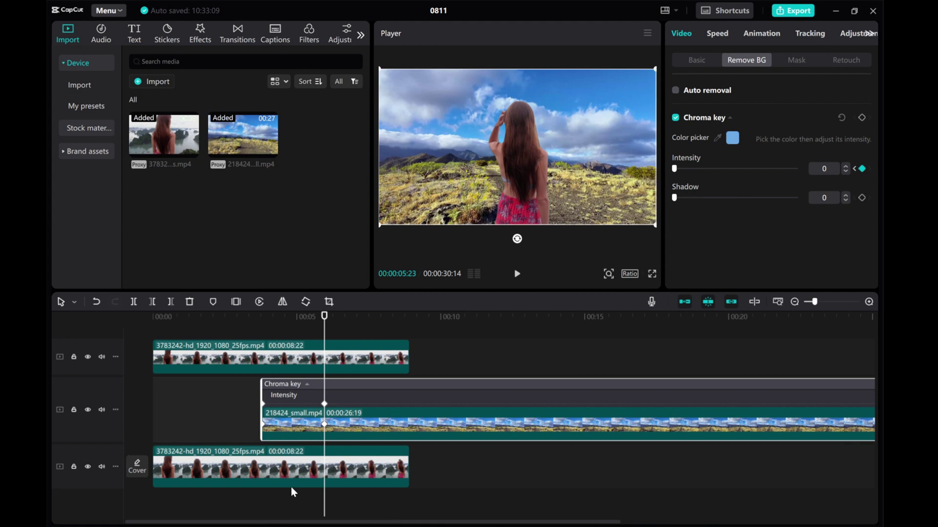
left_click(283, 397)
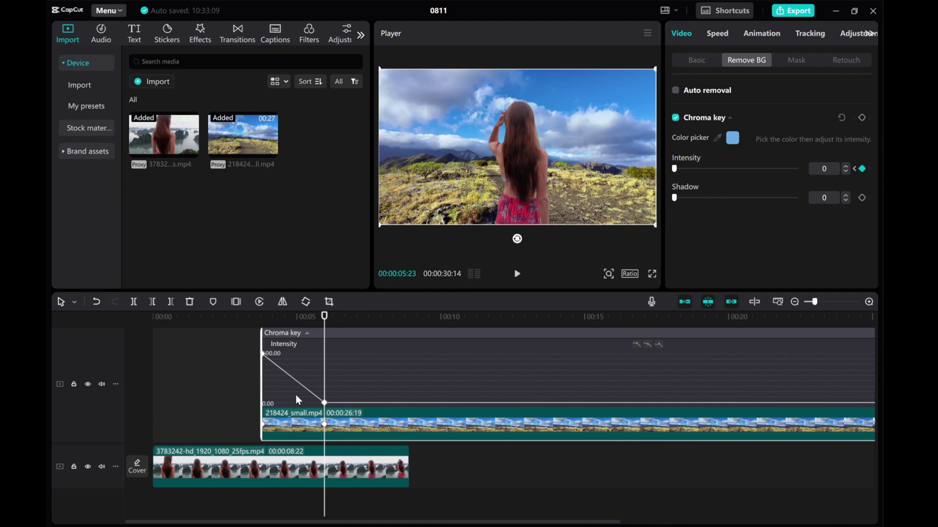
scroll(296, 399, "up", 2)
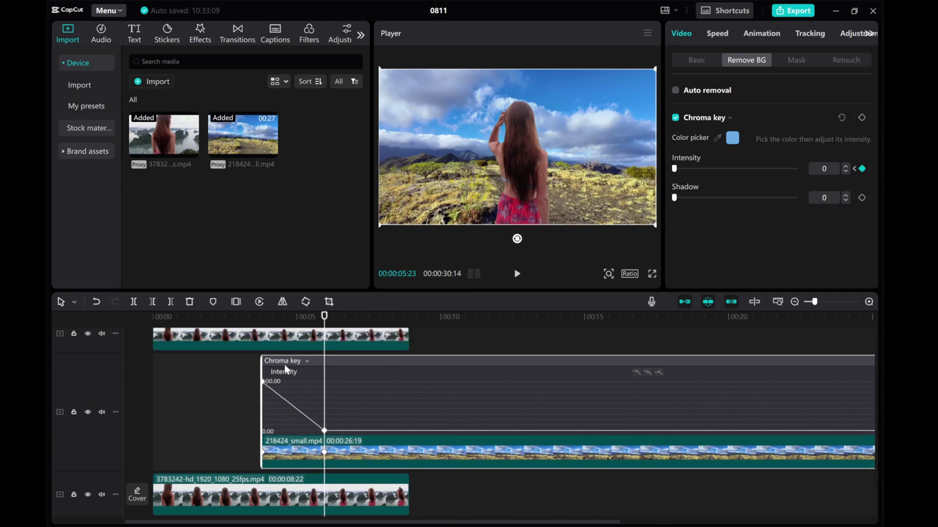
Give the first Intensity keyframe an Ease In 2 graph and hide the keyframe animation lane
right_click(264, 381)
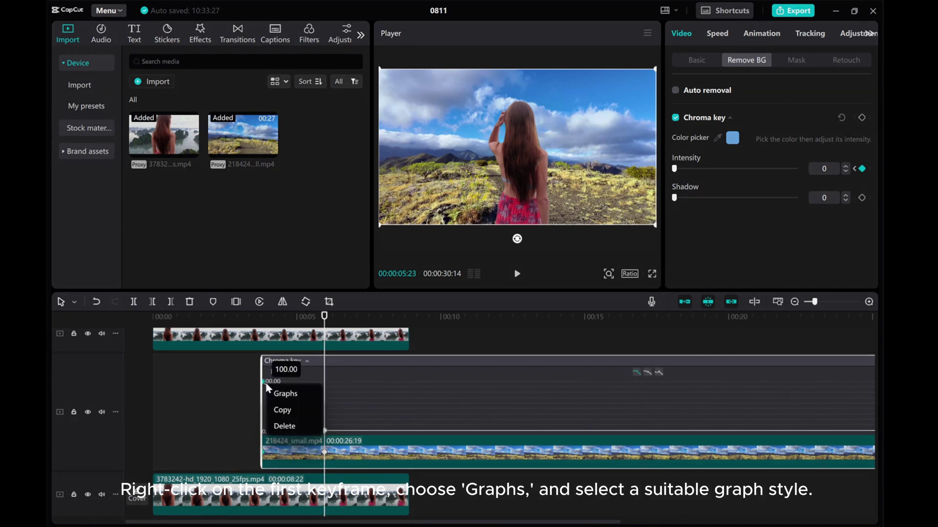
left_click(285, 395)
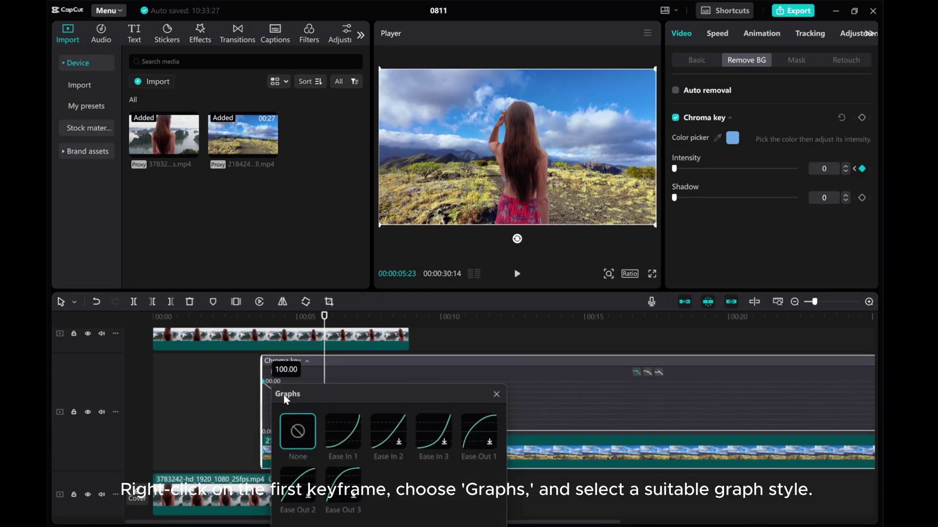
left_click(388, 438)
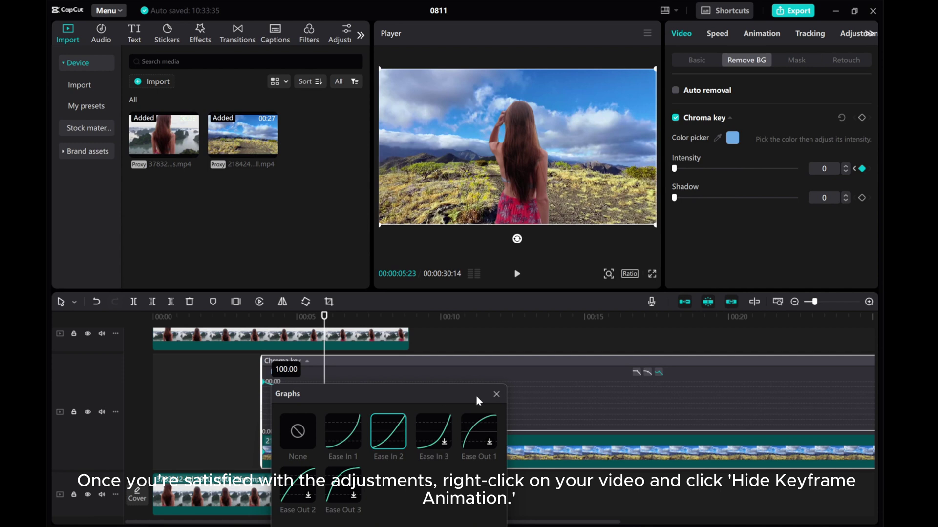
left_click(496, 394)
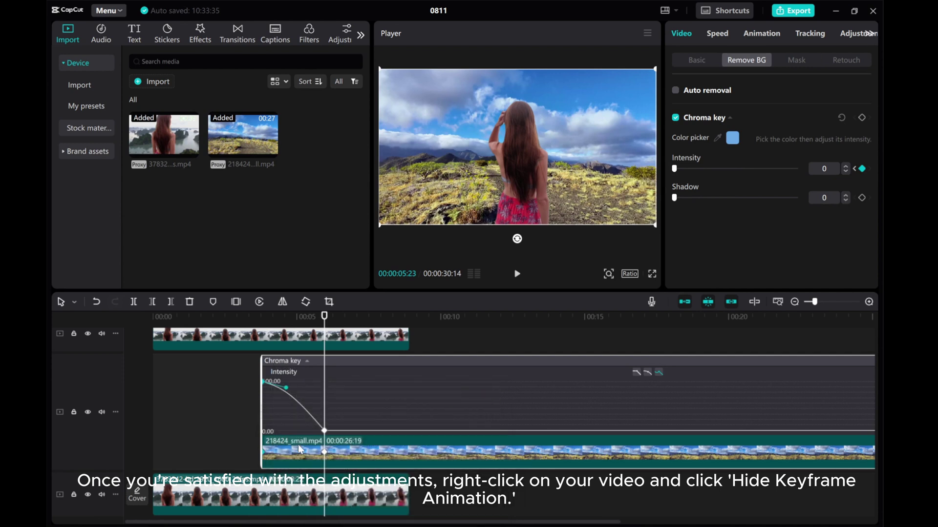
right_click(353, 448)
left_click(378, 505)
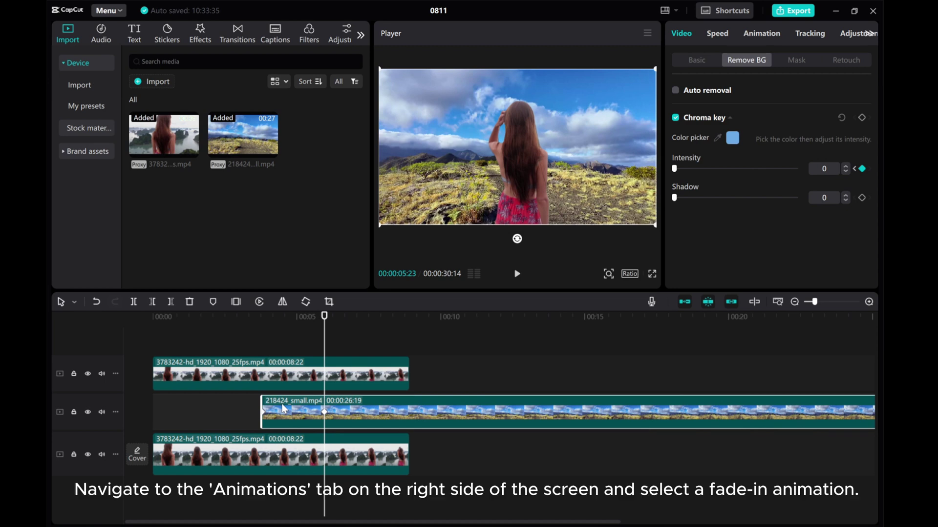
Give the hillside clip a 1.6-second Fade In entrance animation and rewind the playhead to 0
left_click(761, 34)
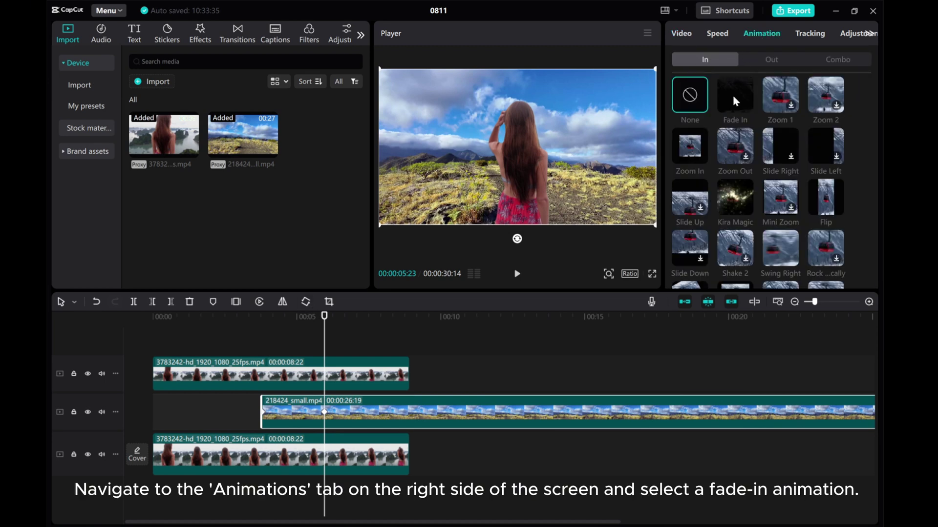
left_click(734, 97)
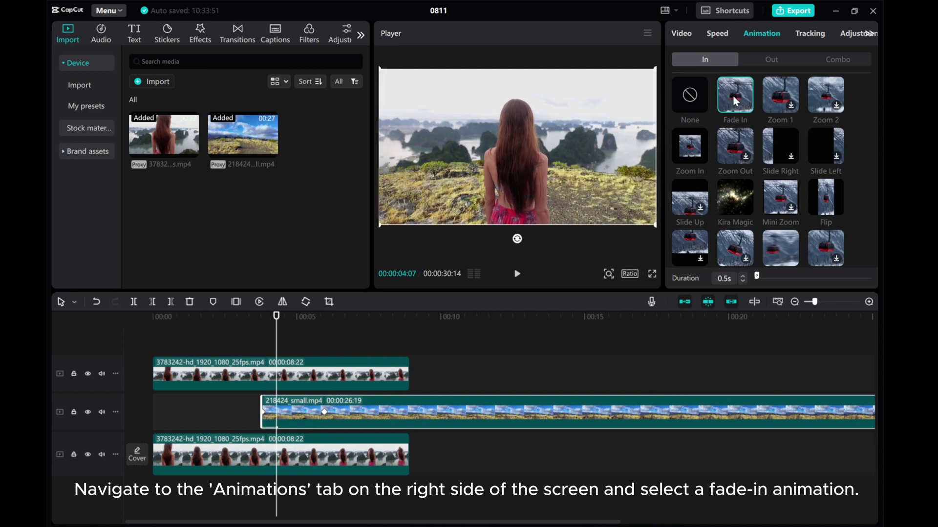
left_click_drag(758, 280, 765, 279)
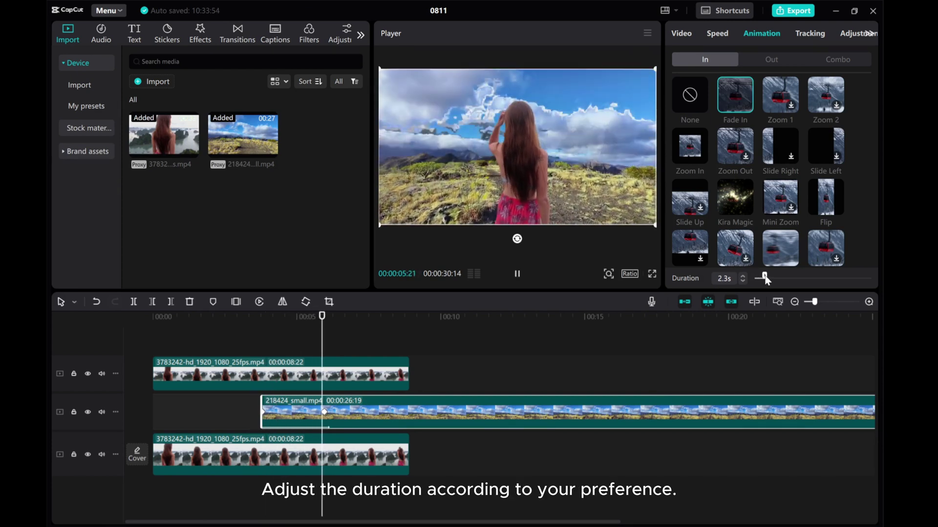
left_click_drag(765, 278, 761, 279)
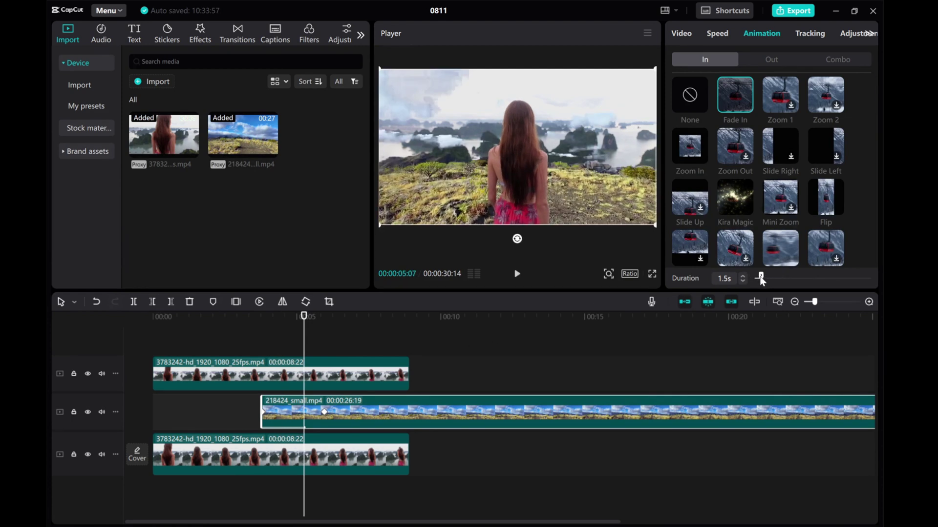
left_click_drag(761, 279, 763, 280)
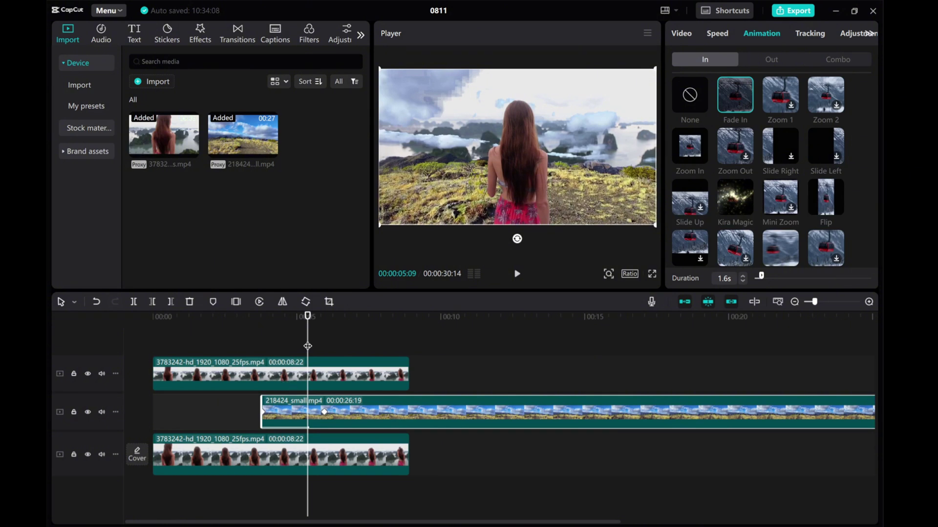
left_click_drag(308, 316, 153, 317)
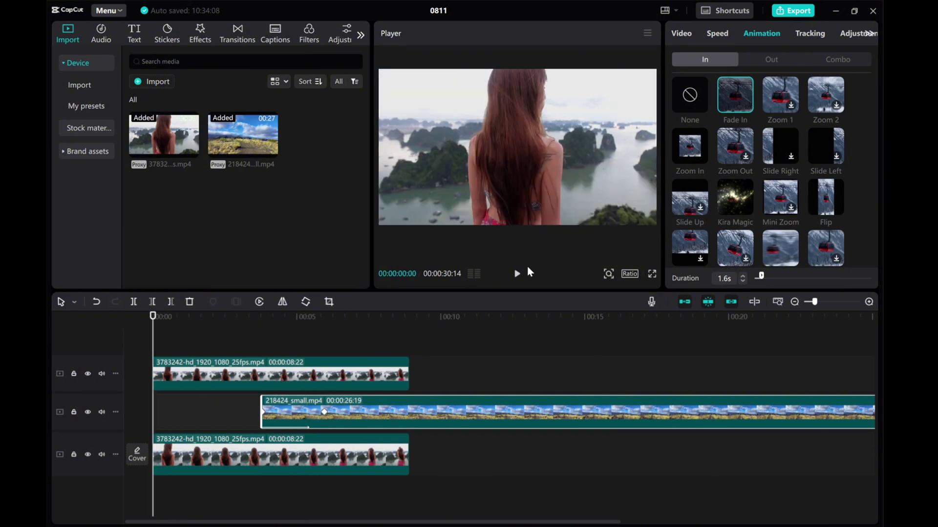
Preview the project from the start, then park the playhead at 00:00:08:22
left_click(516, 275)
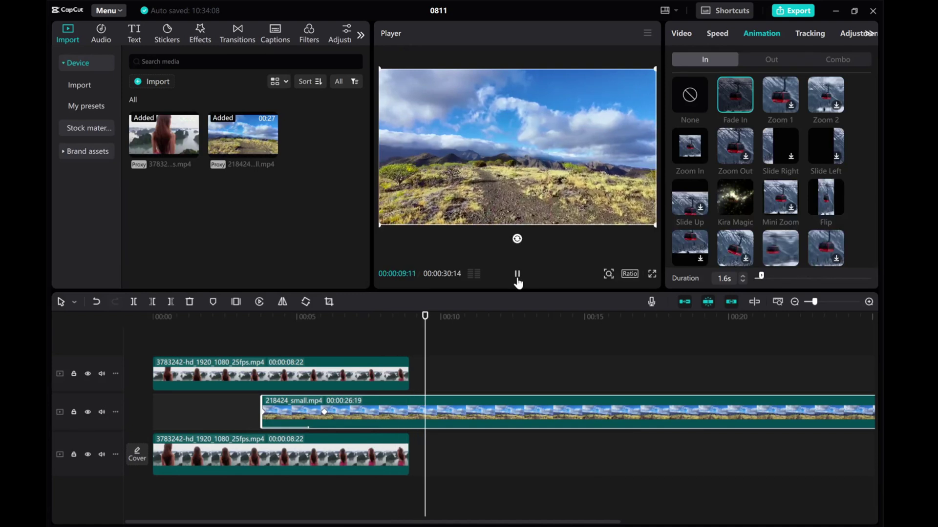
left_click(517, 276)
left_click_drag(427, 345, 409, 351)
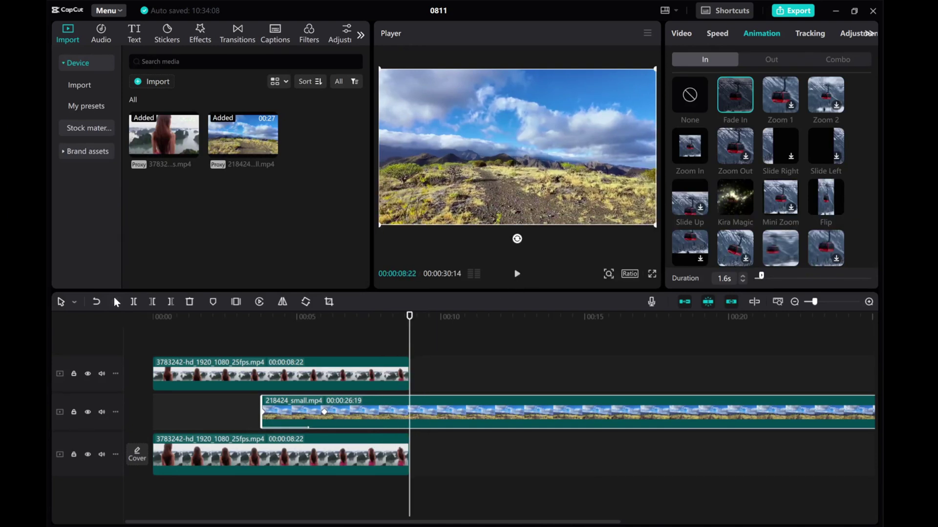
Trim the hillside clip to end at 8:22, combine all three clips into a compound clip, and play it back
left_click(169, 301)
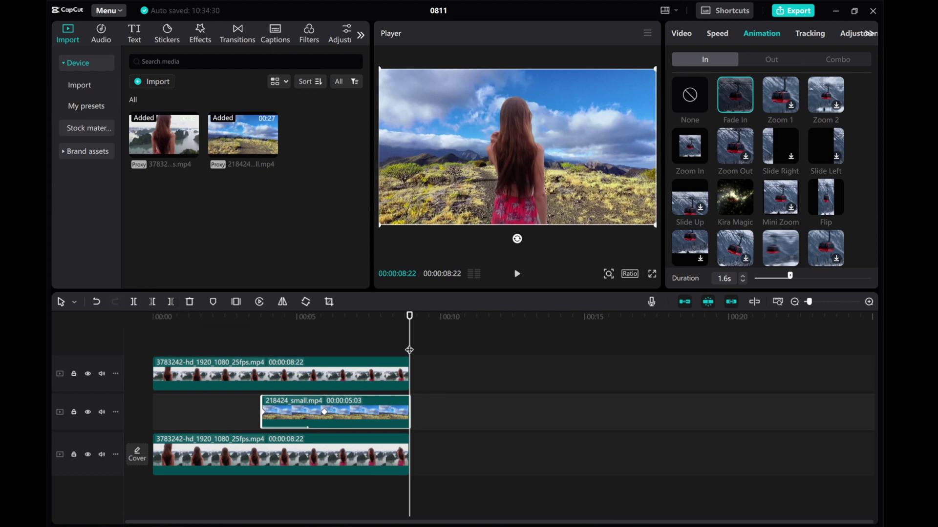
left_click_drag(410, 351, 79, 312)
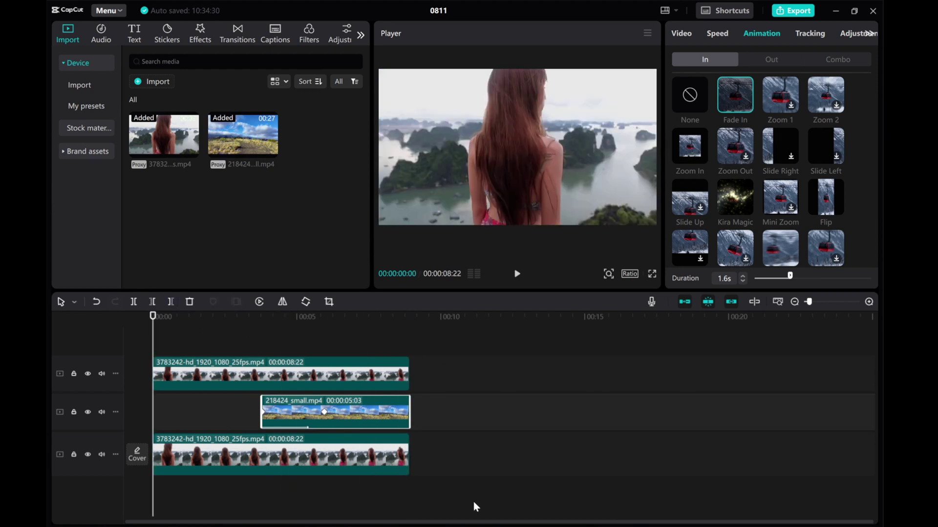
left_click_drag(473, 507, 192, 365)
right_click(193, 362)
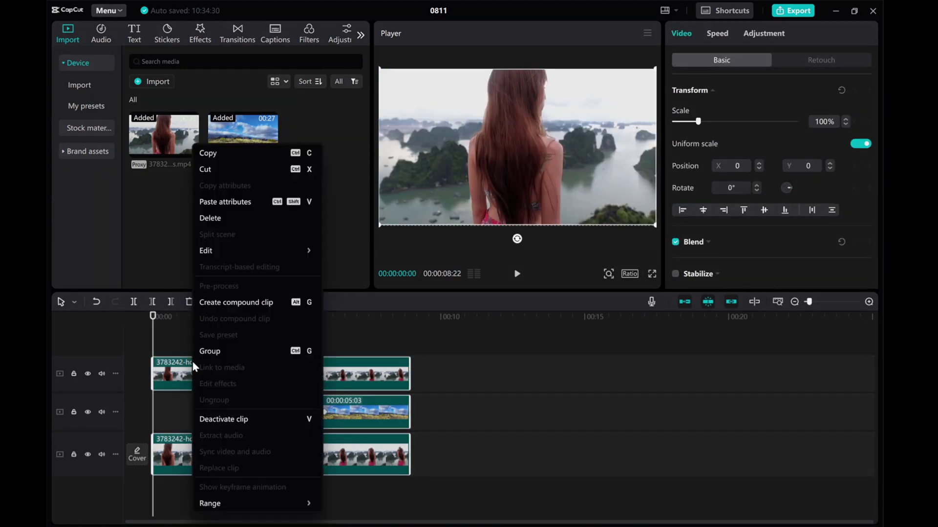
left_click(226, 307)
left_click(517, 275)
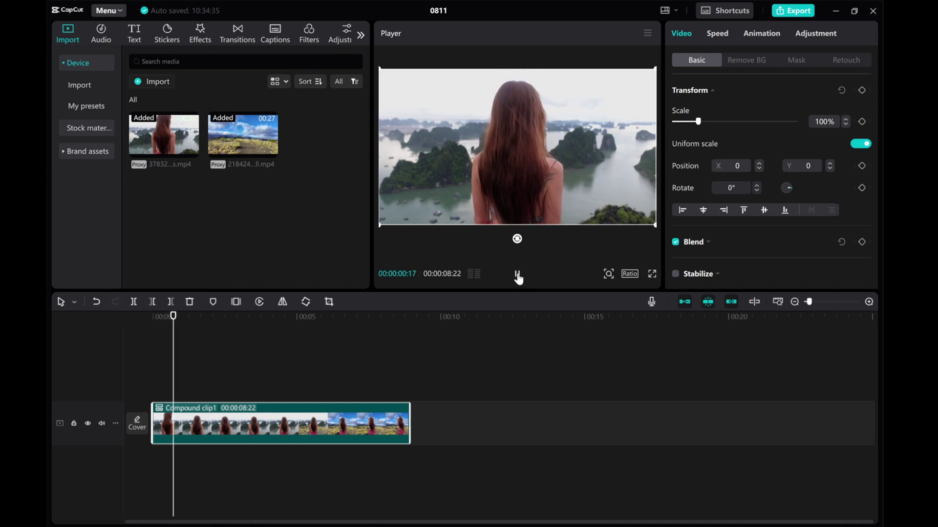